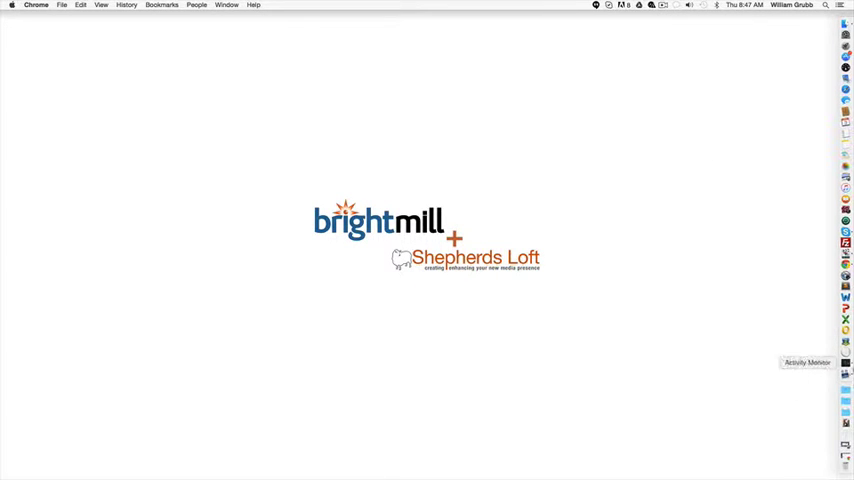
- Restore the Chrome window and switch to the Christian Fiction Blog page
{"action": "left_click", "coordinate": [846, 455]}
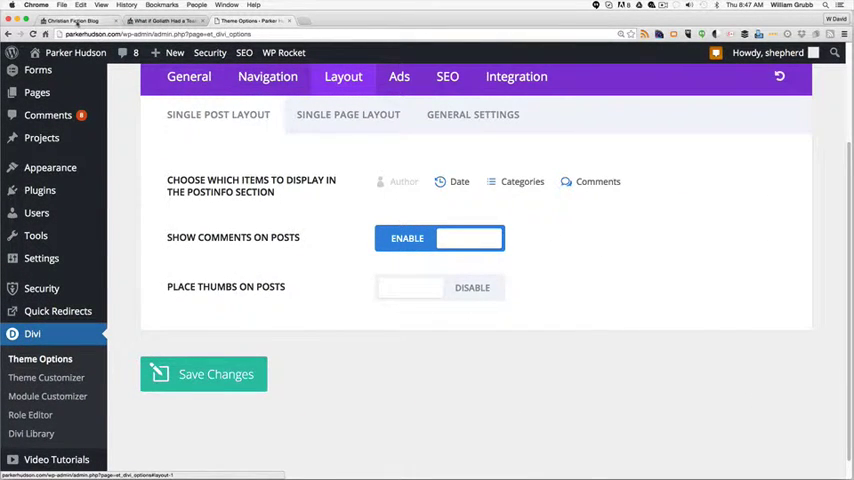
{"action": "left_click", "coordinate": [75, 20]}
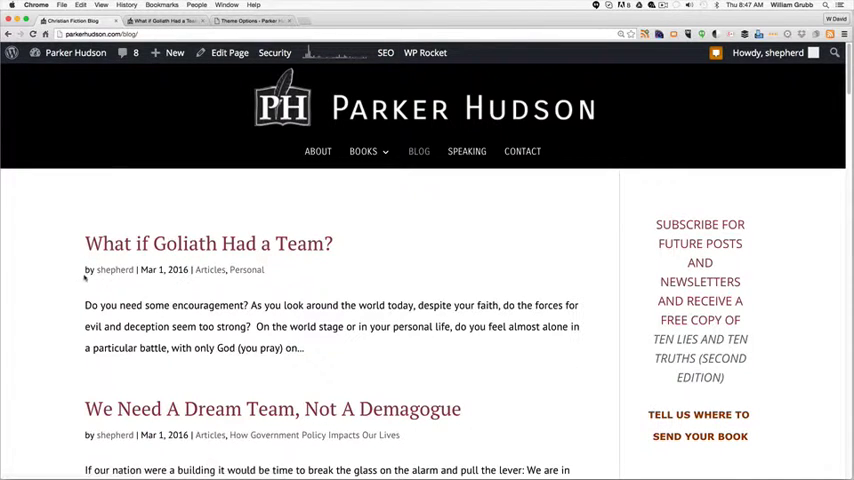
- Highlight the 'by shepherd' byline, then open the Goliath post in the editor via Edit Post
{"action": "left_click_drag", "start_coordinate": [84, 269], "coordinate": [137, 269]}
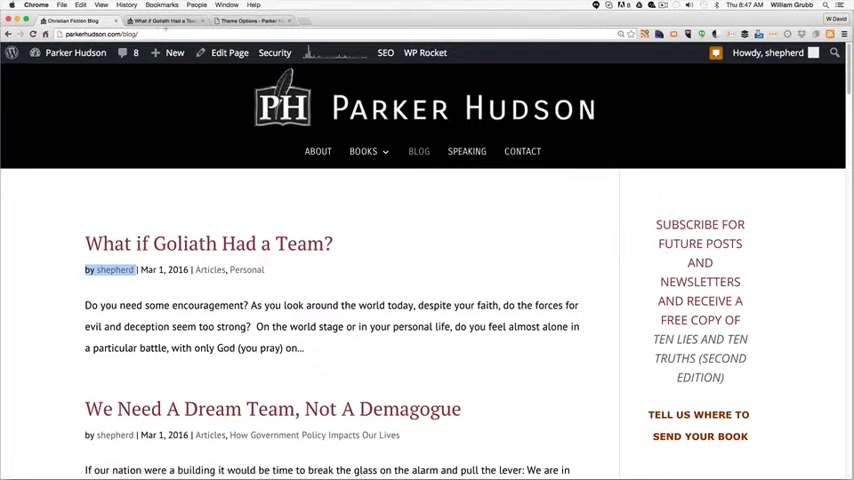
{"action": "left_click", "coordinate": [160, 20]}
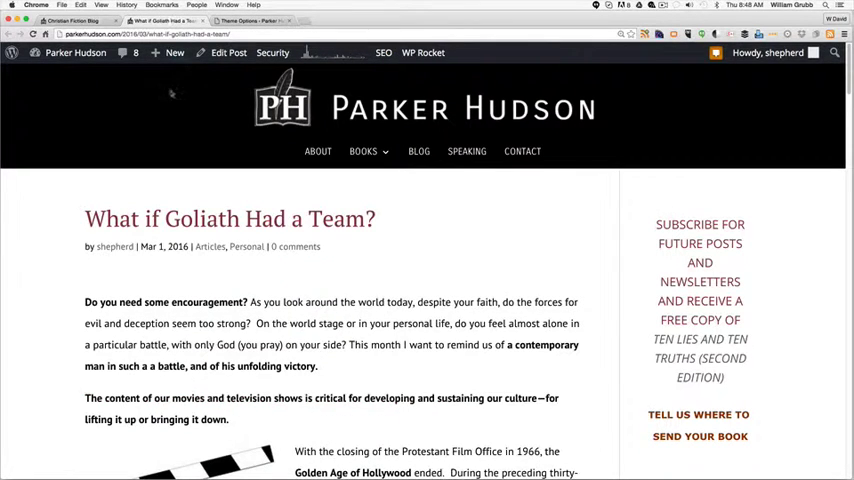
{"action": "left_click", "coordinate": [229, 52]}
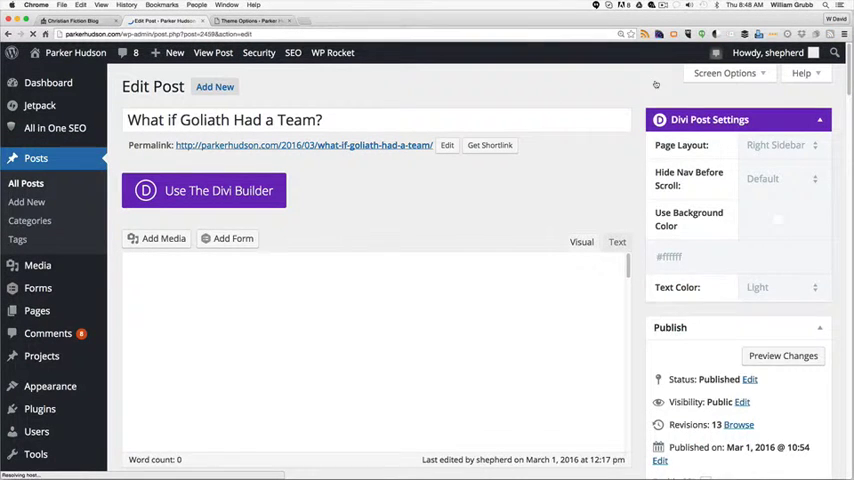
{"action": "left_click", "coordinate": [730, 73]}
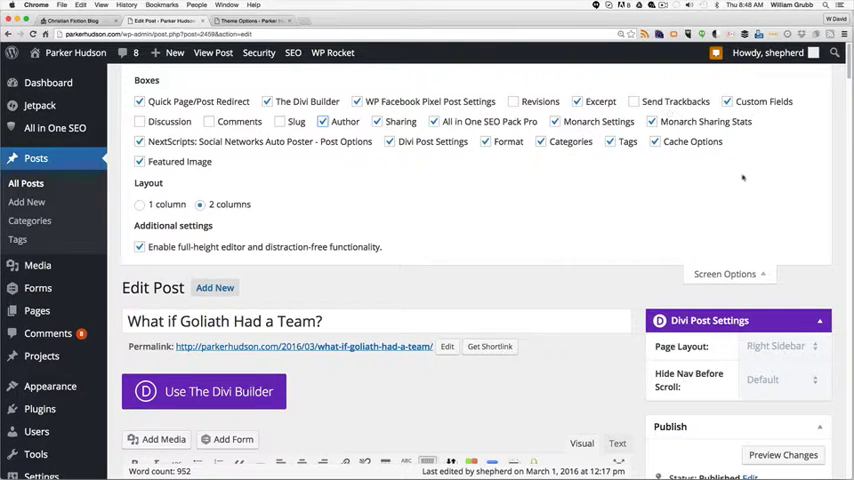
{"action": "left_click", "coordinate": [728, 273]}
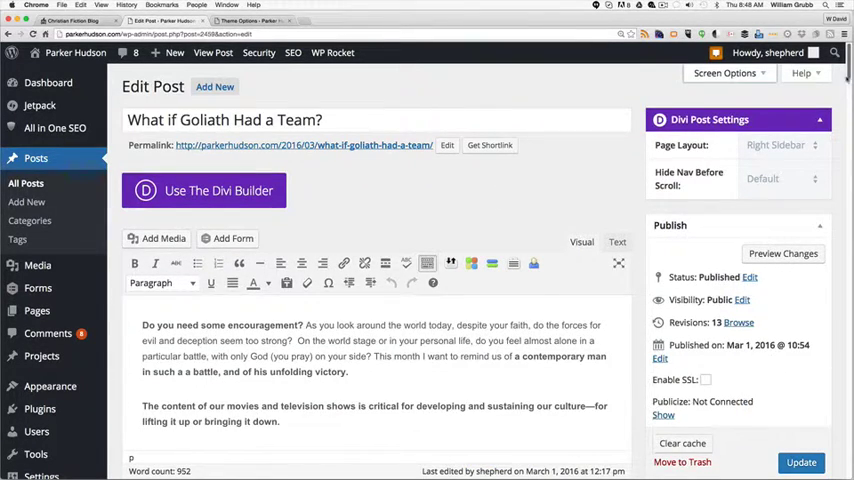
{"action": "scroll", "coordinate": [400, 300], "scroll_direction": "down", "scroll_amount": 10}
{"action": "scroll", "coordinate": [400, 300], "scroll_direction": "down", "scroll_amount": 10}
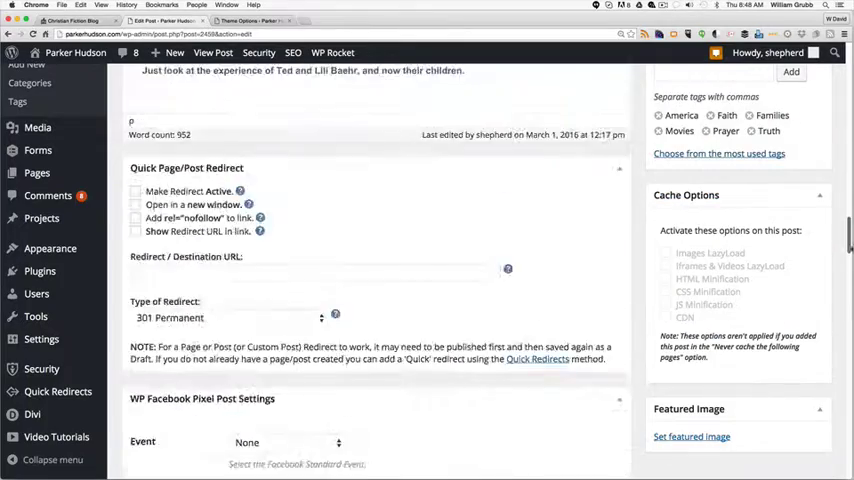
{"action": "scroll", "coordinate": [400, 300], "scroll_direction": "down", "scroll_amount": 5}
{"action": "scroll", "coordinate": [400, 300], "scroll_direction": "down", "scroll_amount": 5}
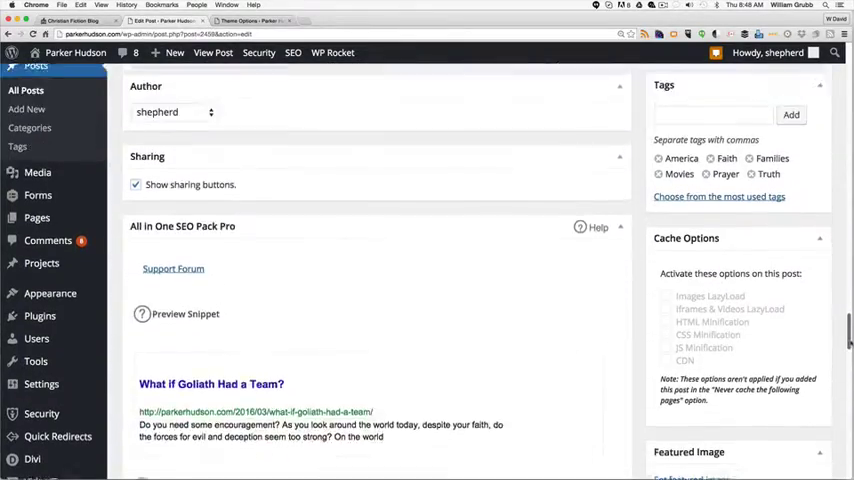
{"action": "scroll", "coordinate": [400, 300], "scroll_direction": "up", "scroll_amount": 2}
{"action": "left_click", "coordinate": [175, 201]}
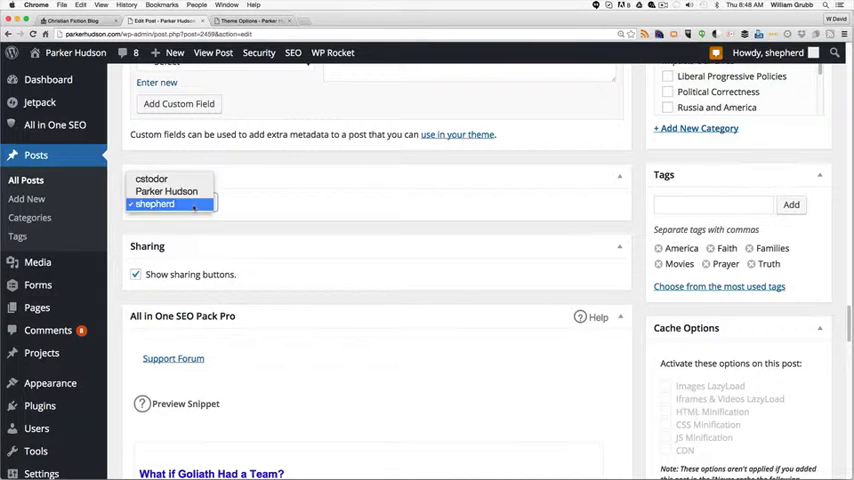
{"action": "left_click", "coordinate": [170, 189]}
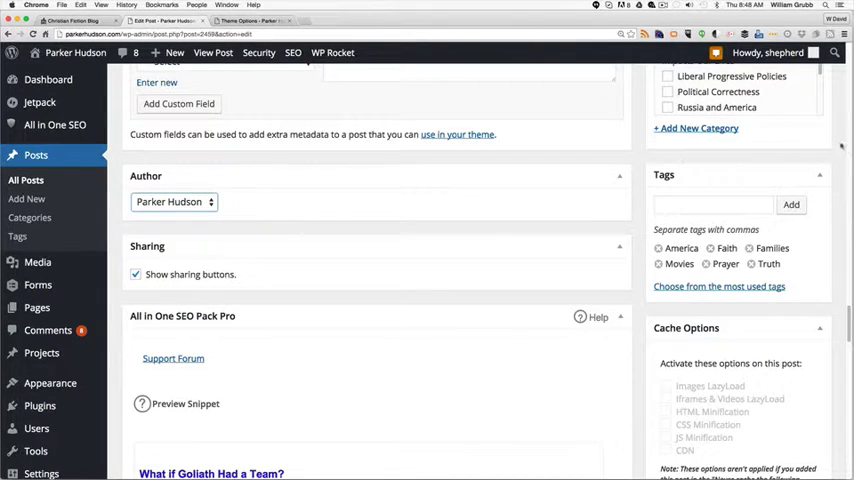
{"action": "scroll", "coordinate": [400, 250], "scroll_direction": "up", "scroll_amount": 10}
{"action": "scroll", "coordinate": [400, 250], "scroll_direction": "up", "scroll_amount": 10}
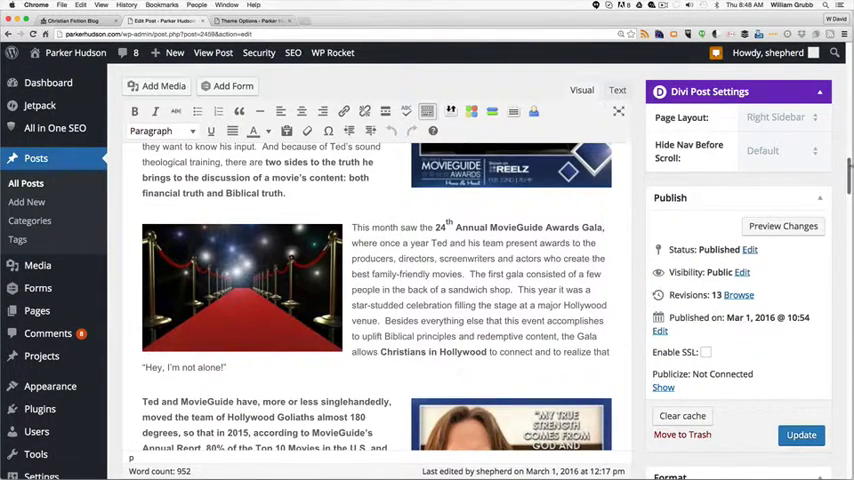
{"action": "left_click", "coordinate": [801, 435]}
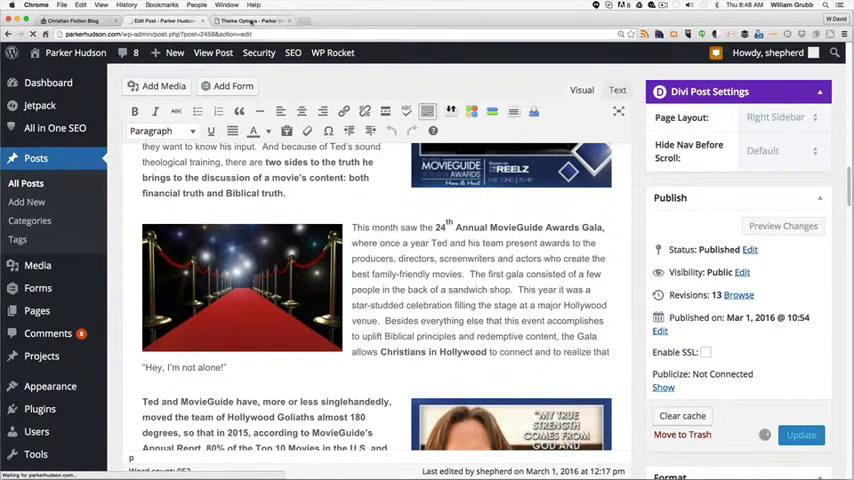
- Enable Author in Divi's Single Post Layout and General Settings post info sections
{"action": "left_click", "coordinate": [252, 21]}
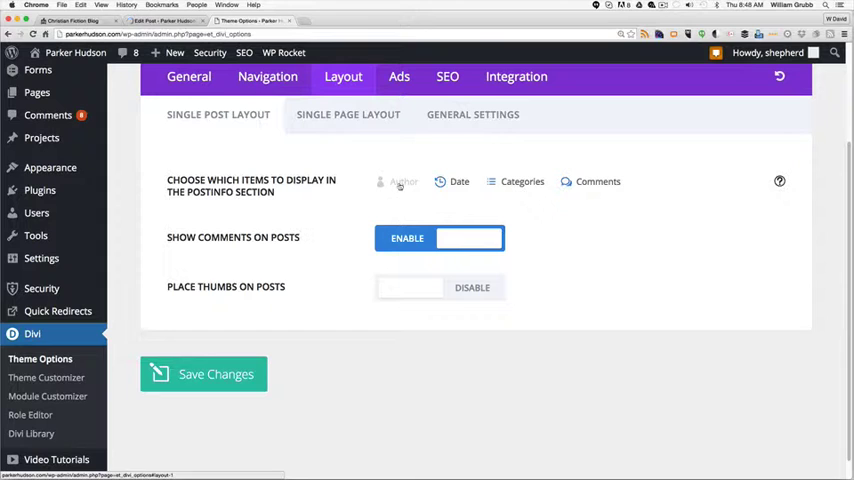
{"action": "left_click", "coordinate": [399, 183]}
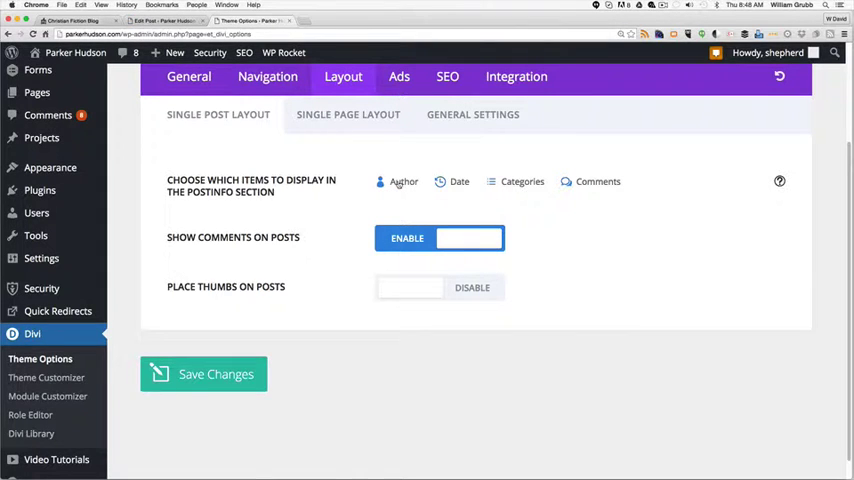
{"action": "left_click", "coordinate": [468, 115]}
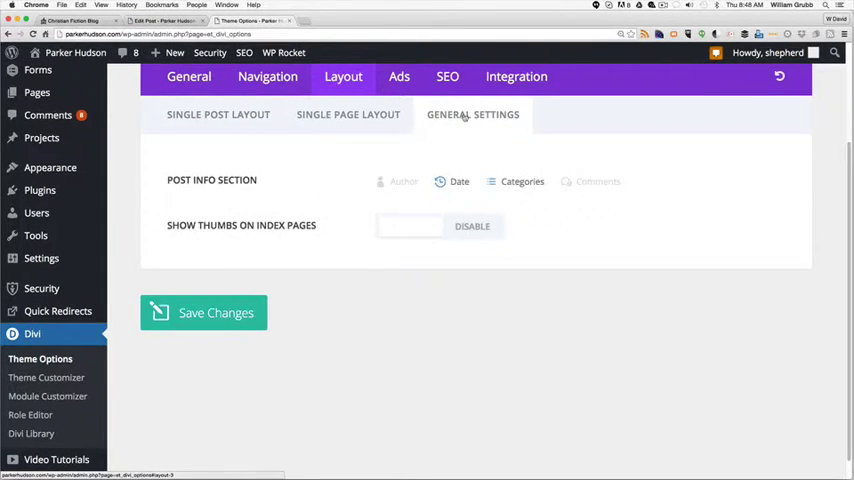
{"action": "left_click", "coordinate": [399, 183]}
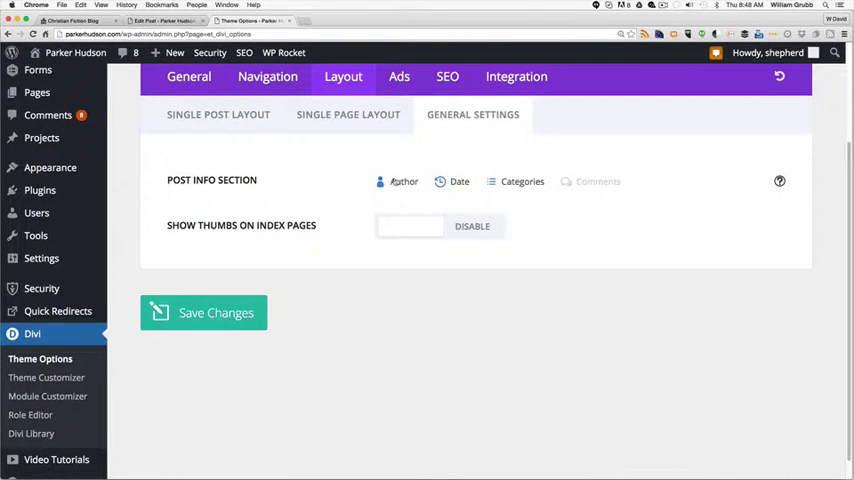